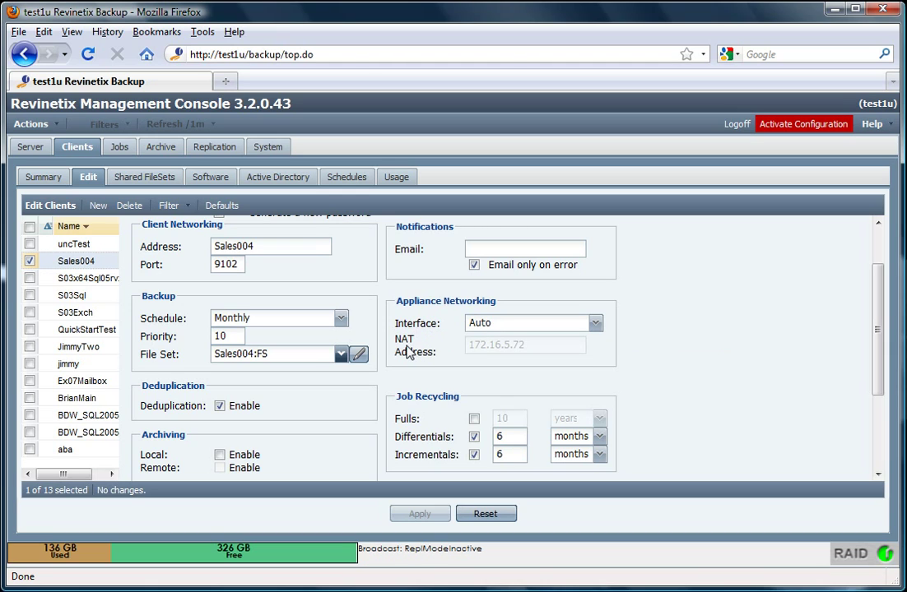
Step: Review the NAT address hint and the interface choices in the Appliance Networking settings without changing the selection
mouse_move(402, 350)
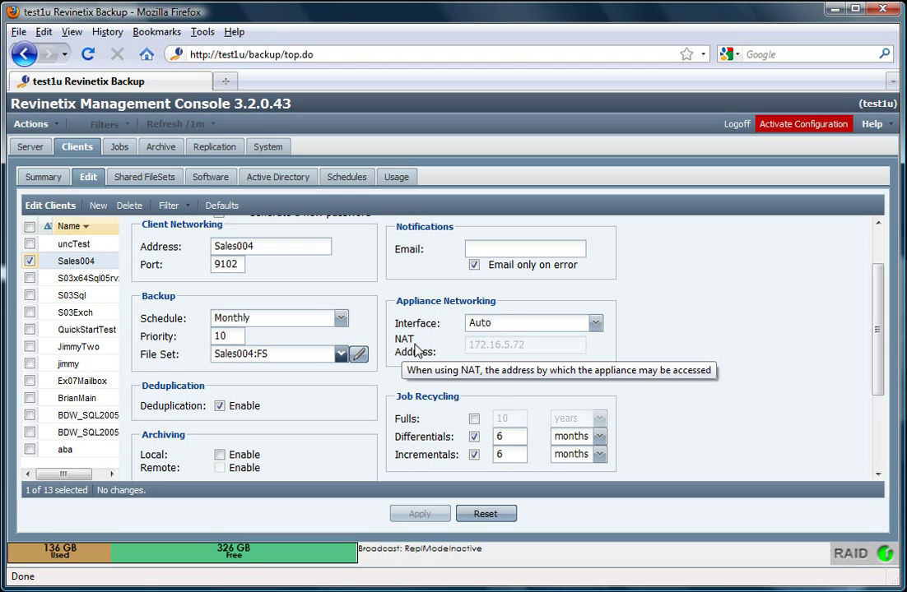
left_click(595, 325)
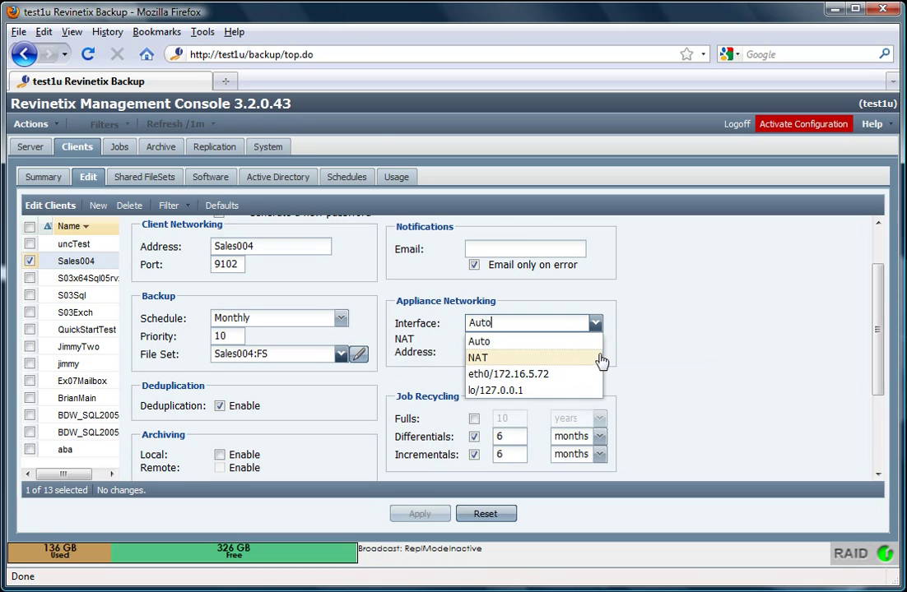
left_click(618, 349)
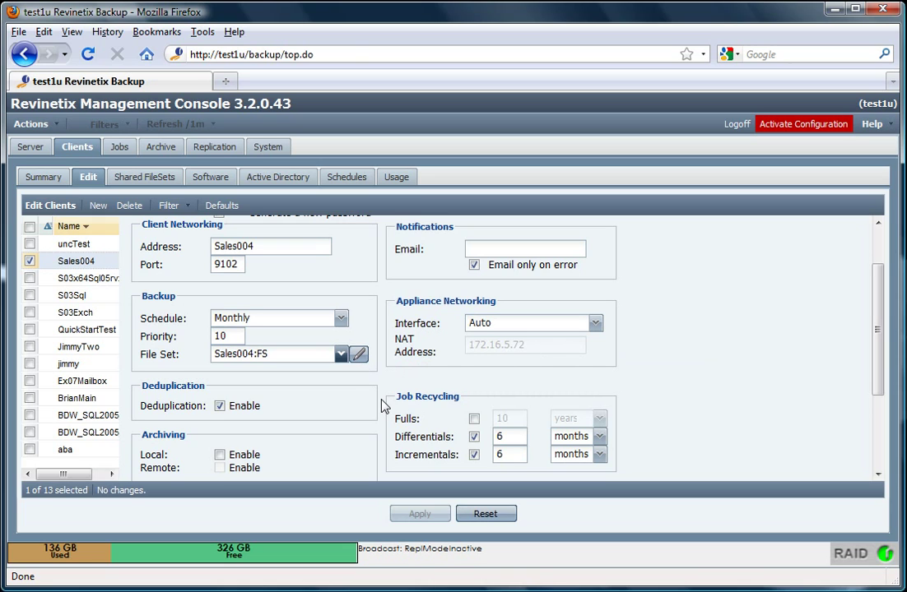
Step: Enable local archiving for client Sales004 and turn on recycling of full jobs after 2 months
scroll(381, 407, "down", 1)
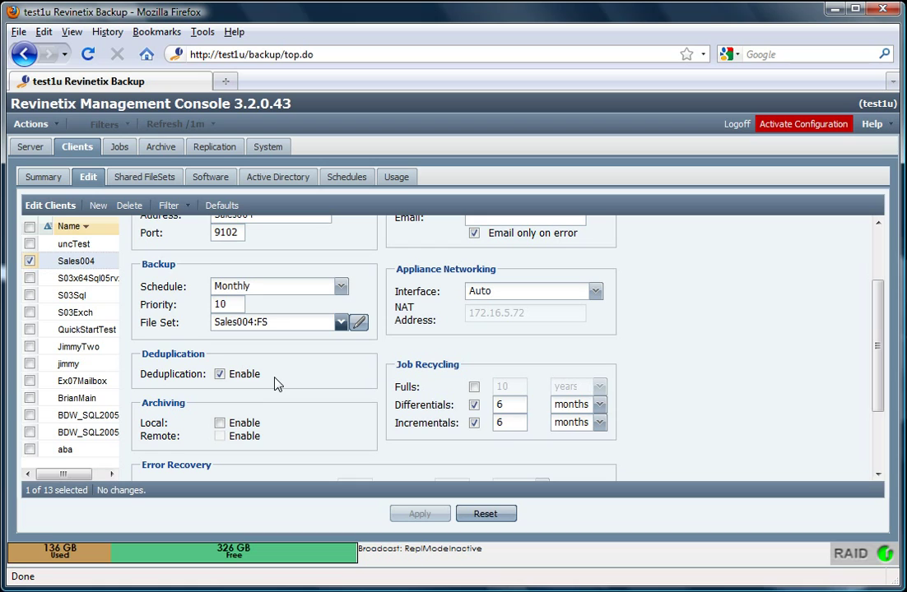
left_click(220, 424)
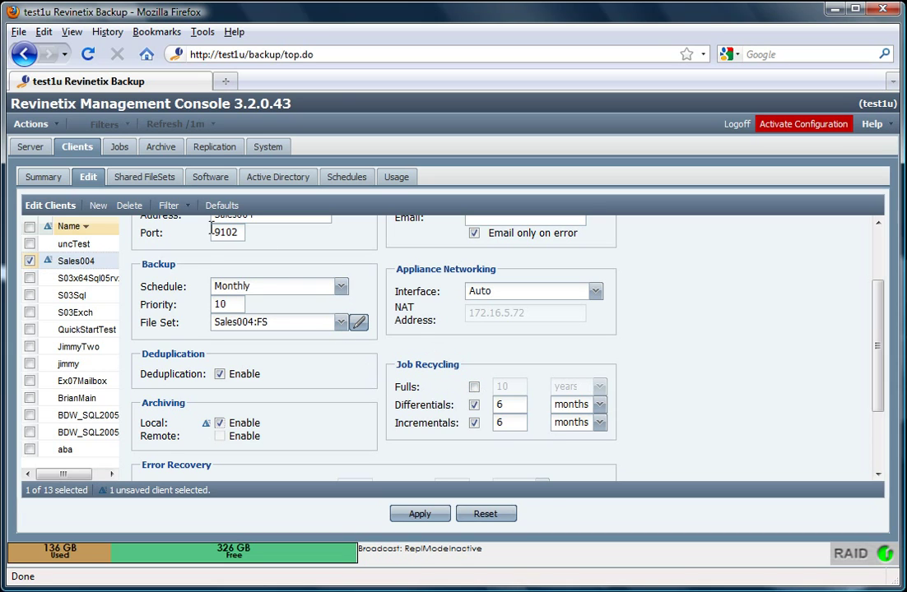
left_click(473, 387)
double_click(498, 386)
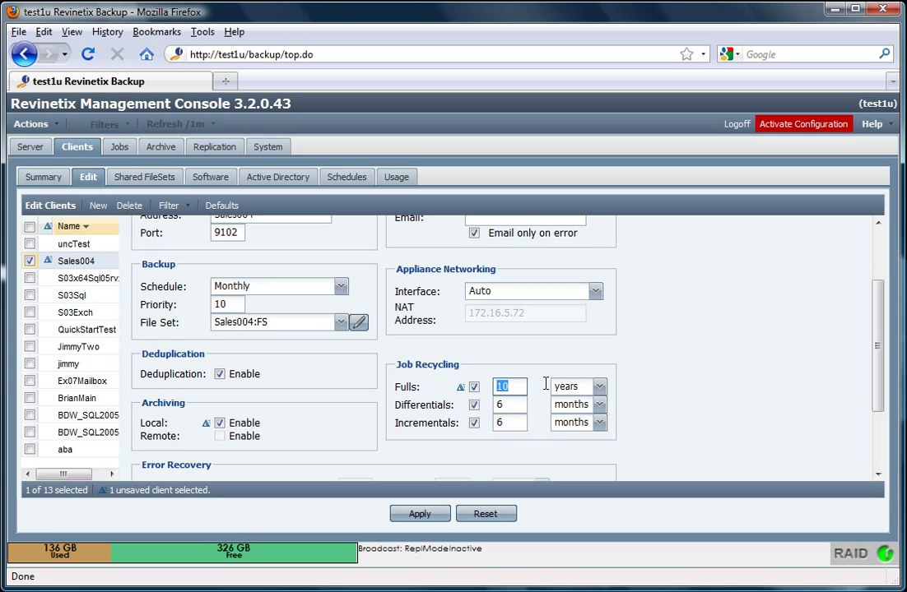
type("2")
left_click(603, 395)
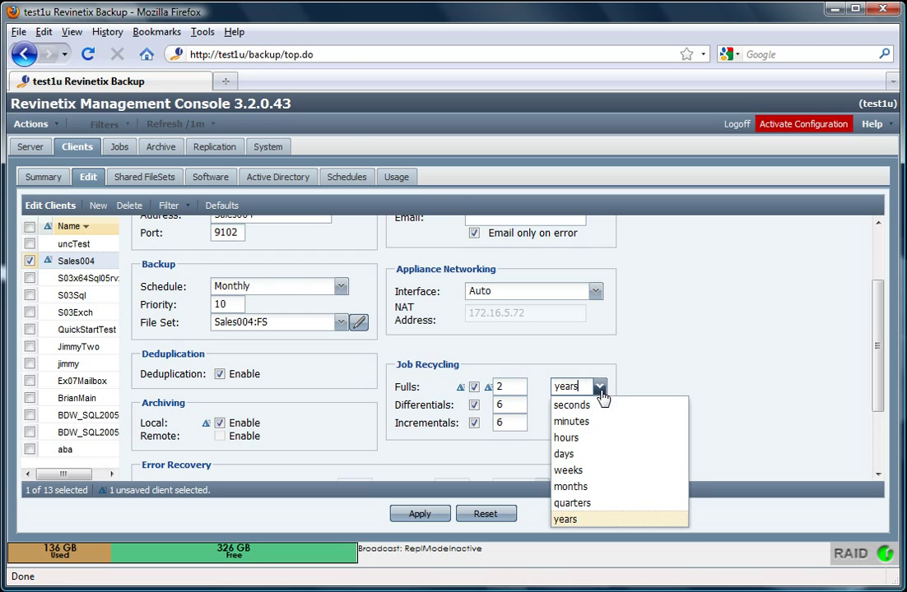
left_click(587, 489)
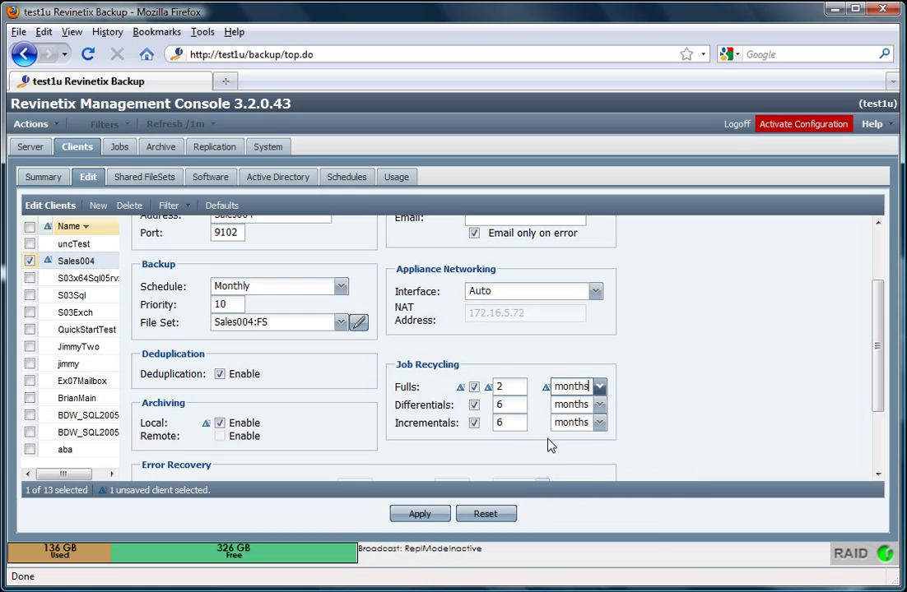
Step: Set the job recycling periods to 1 month for differentials and 3 weeks for incrementals
double_click(506, 404)
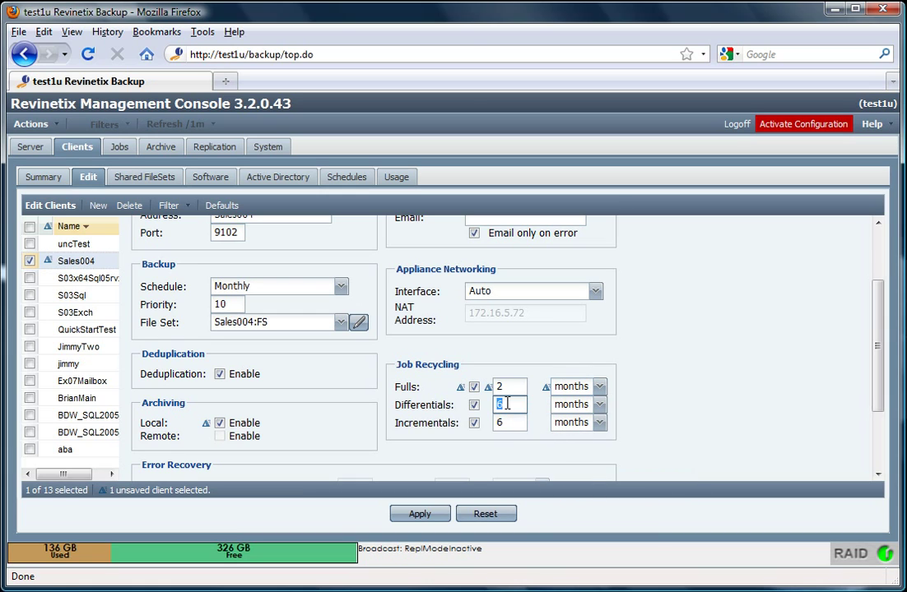
type("1")
double_click(500, 423)
type("3")
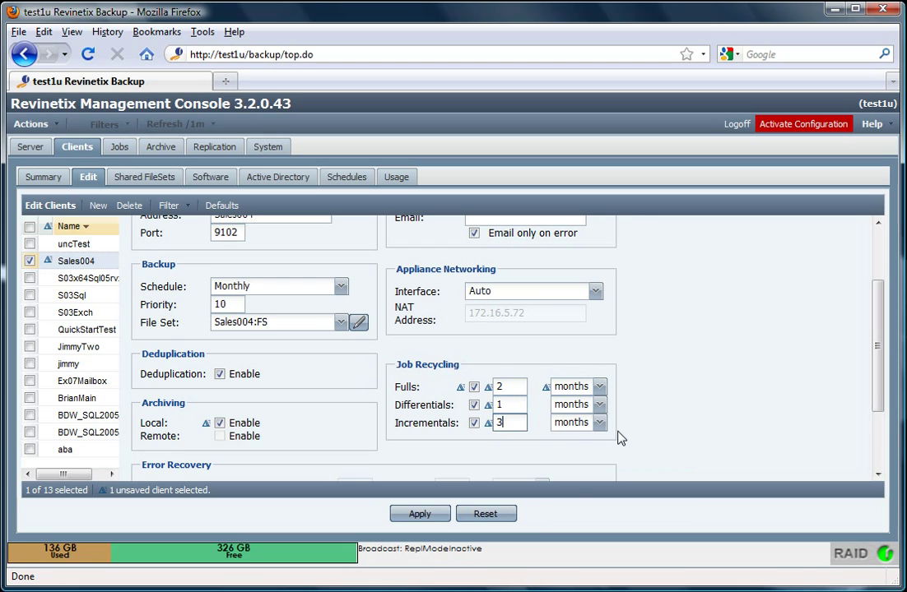
left_click(599, 422)
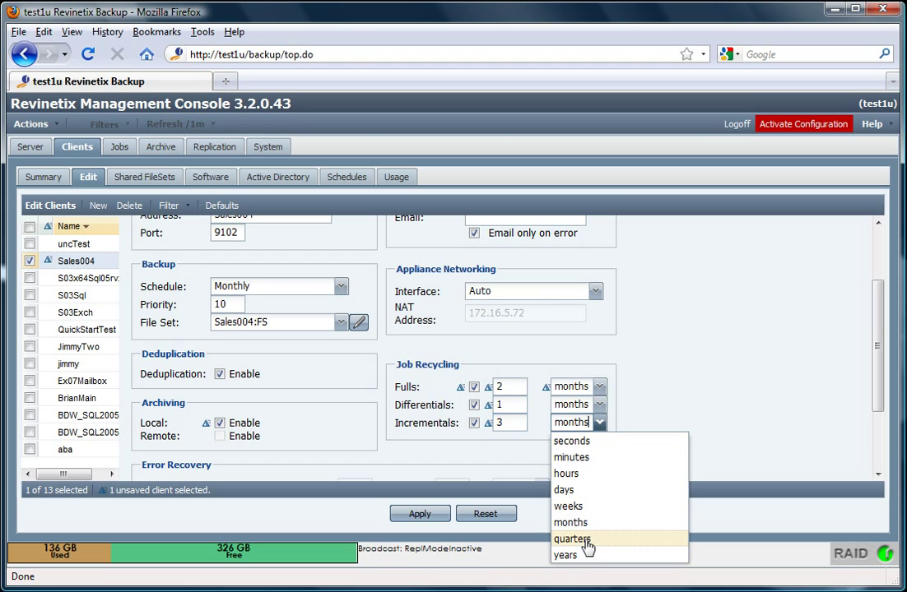
left_click(579, 506)
left_click(550, 452)
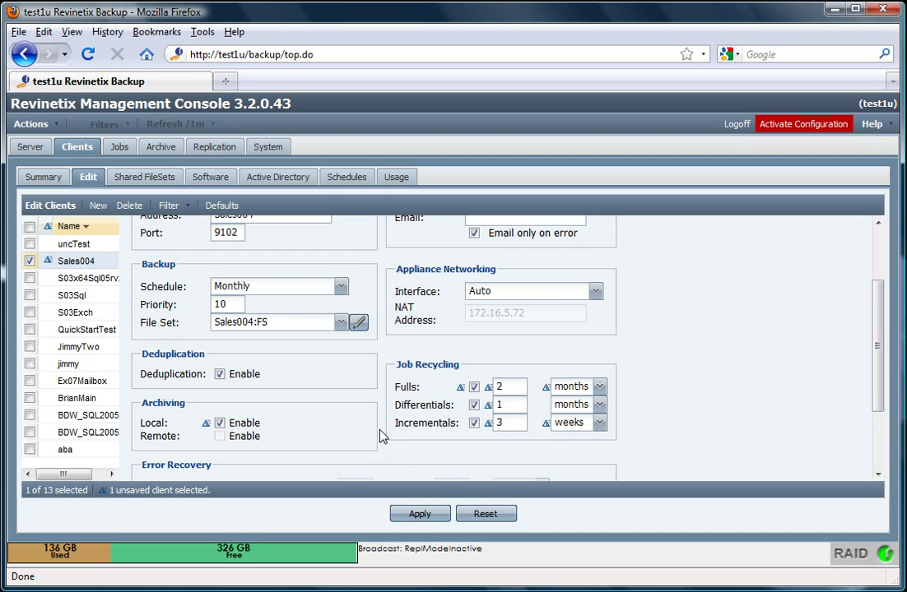
Step: Enable Recover under the client's error recovery settings with 2 retries at an interval of 30 minutes
scroll(381, 444, "up", 3)
scroll(381, 436, "down", 3)
scroll(385, 418, "down", 3)
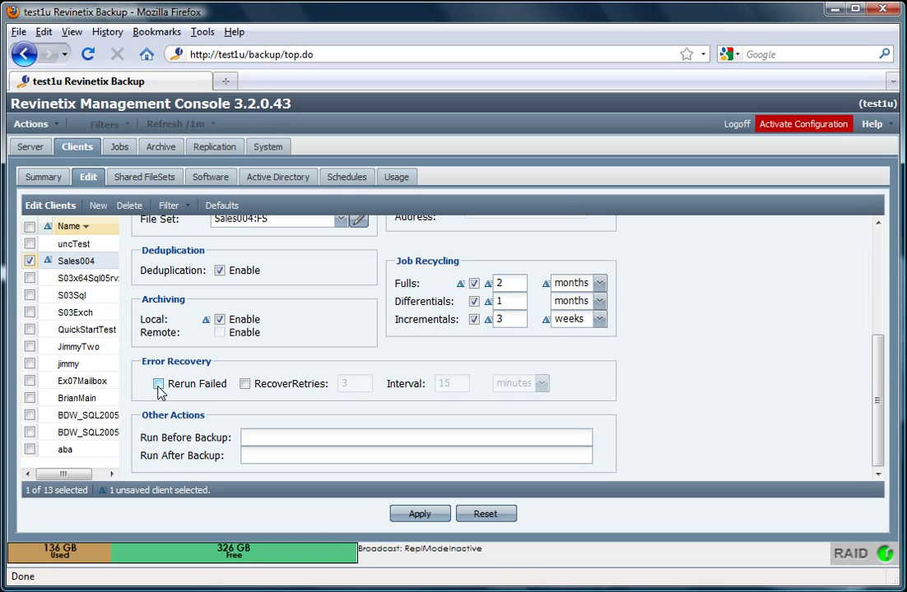
left_click(245, 384)
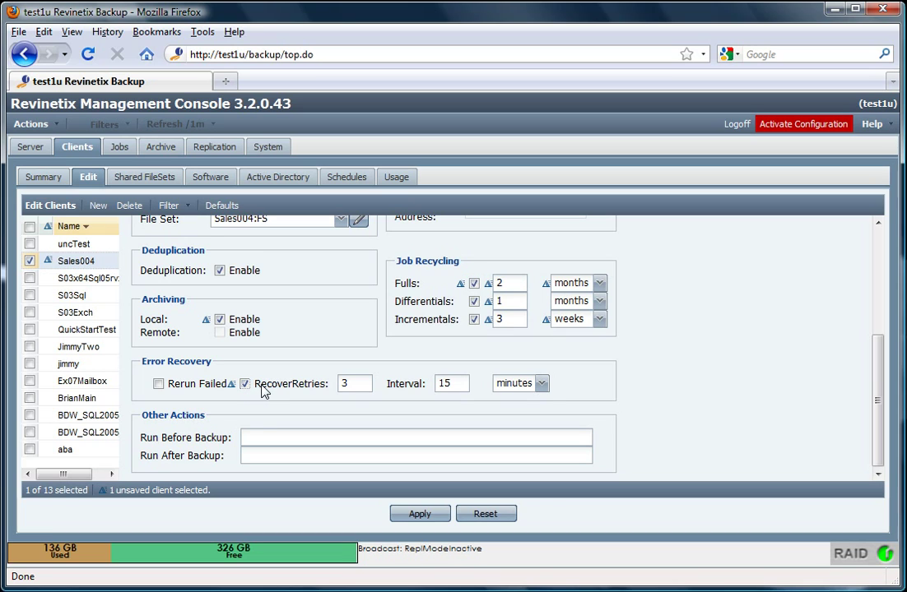
double_click(345, 383)
type("2")
double_click(452, 382)
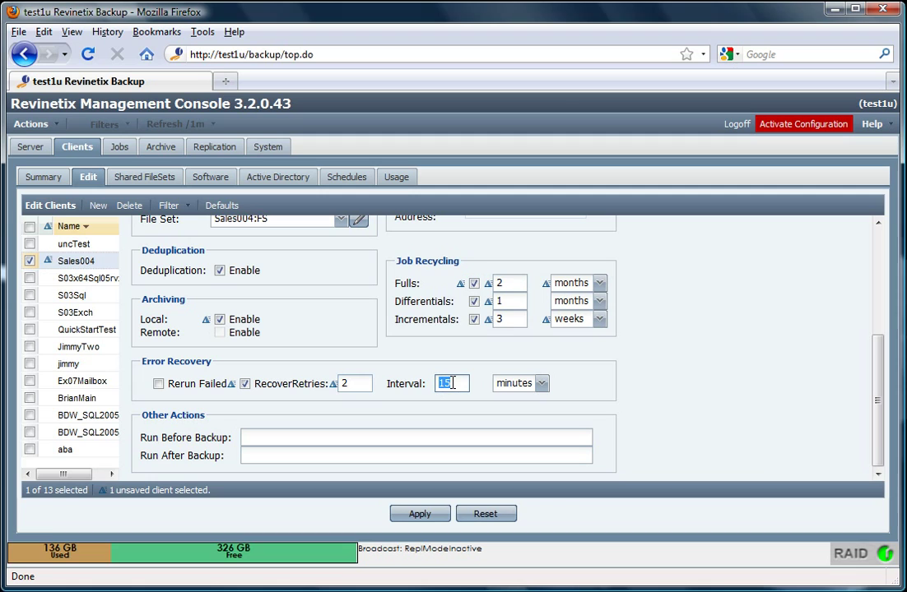
type("30")
Step: Leave the run-before-backup action empty and apply the edited settings to client Sales004
left_click(254, 437)
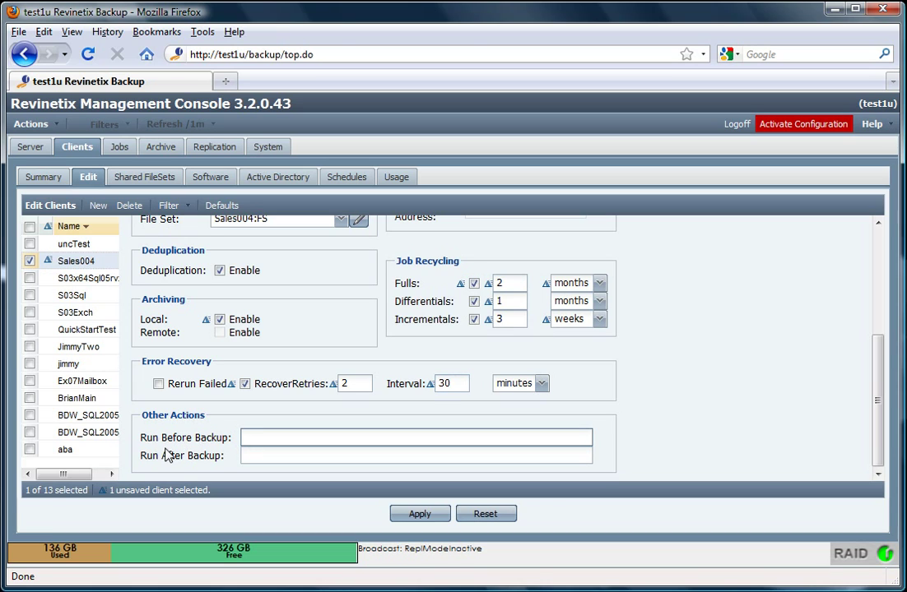
left_click(245, 437)
left_click(427, 518)
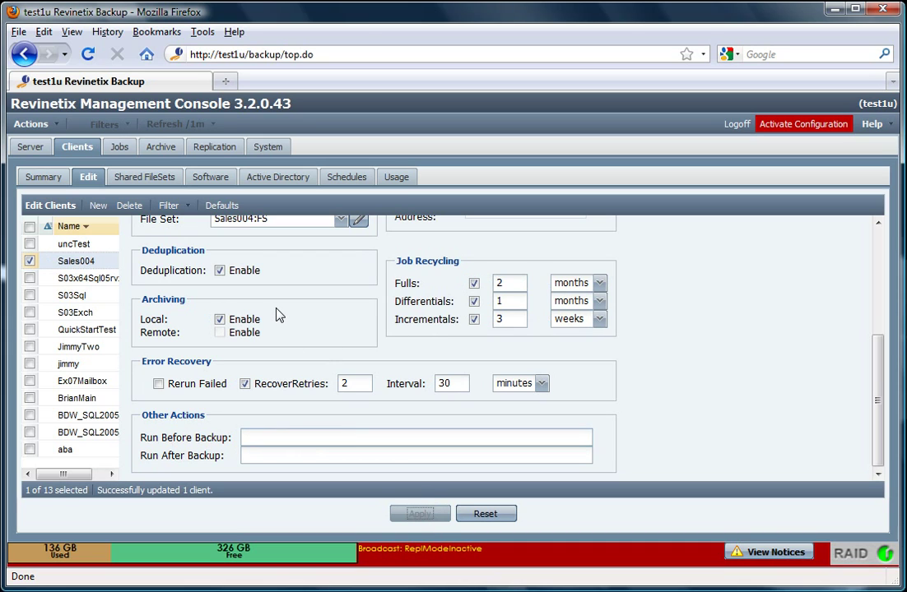
Step: Activate the updated backup configuration on the appliance and dismiss the confirmation
scroll(757, 302, "up", 5)
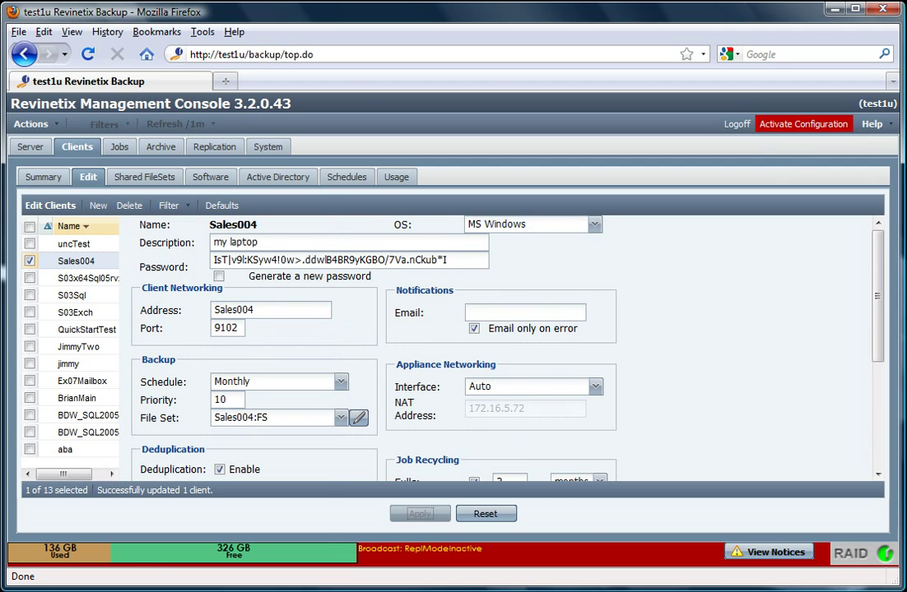
key("super")
key("super")
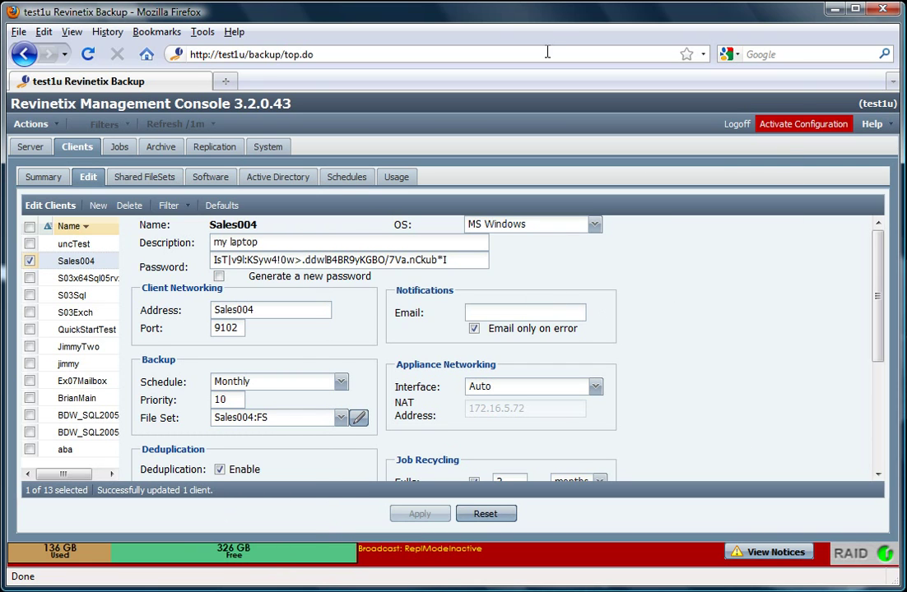
left_click(792, 128)
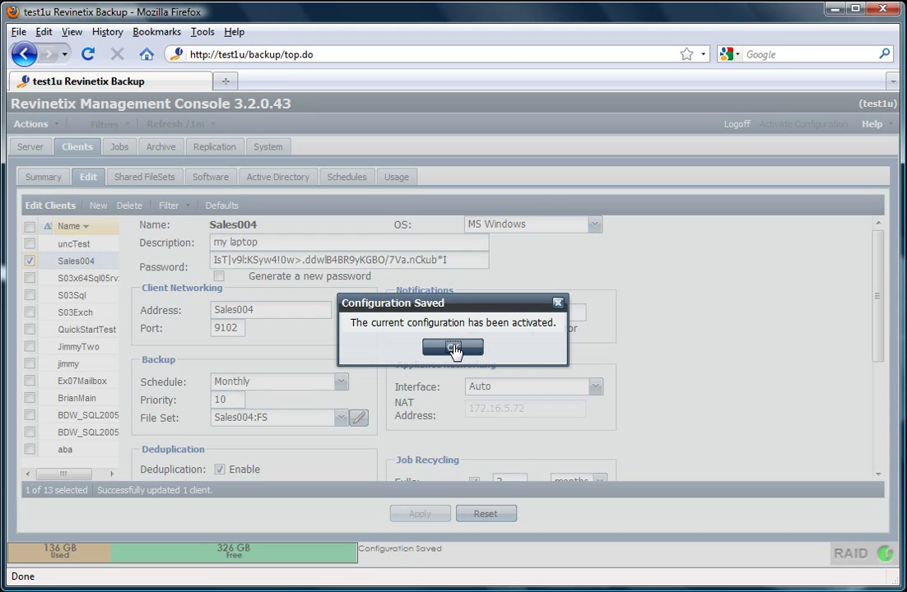
left_click(450, 350)
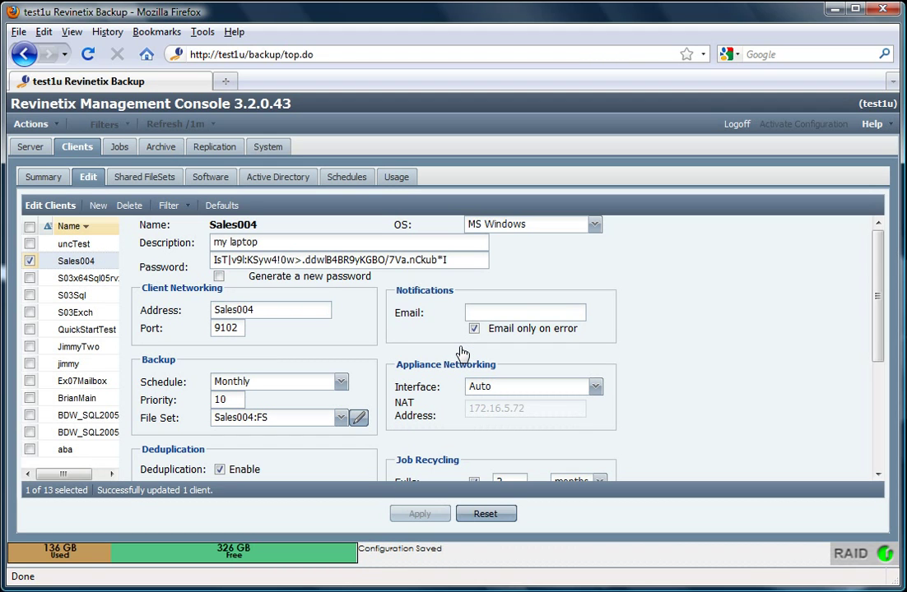